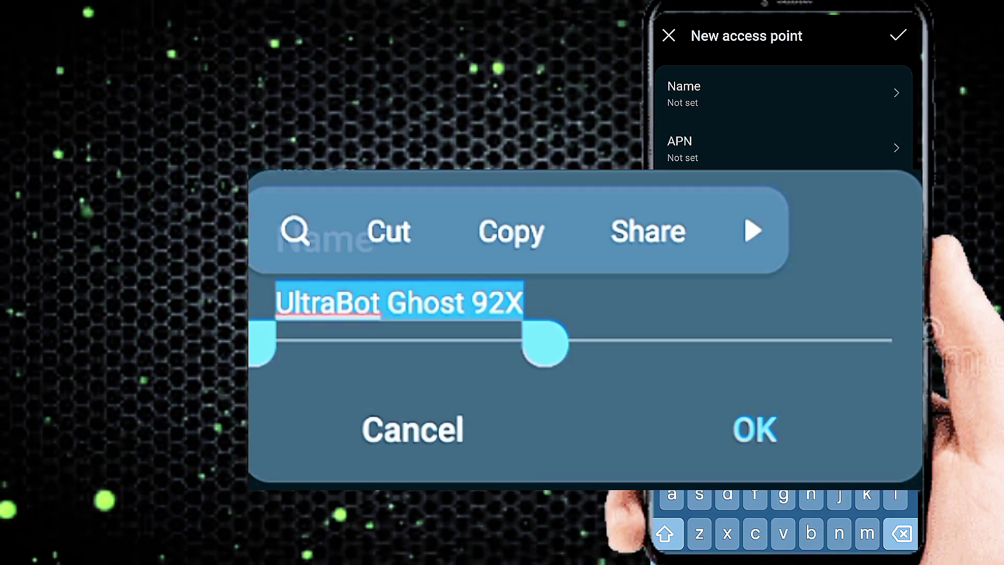
Confirm 'UltraBot Ghost 92X' as the new access point's name
click(782, 410)
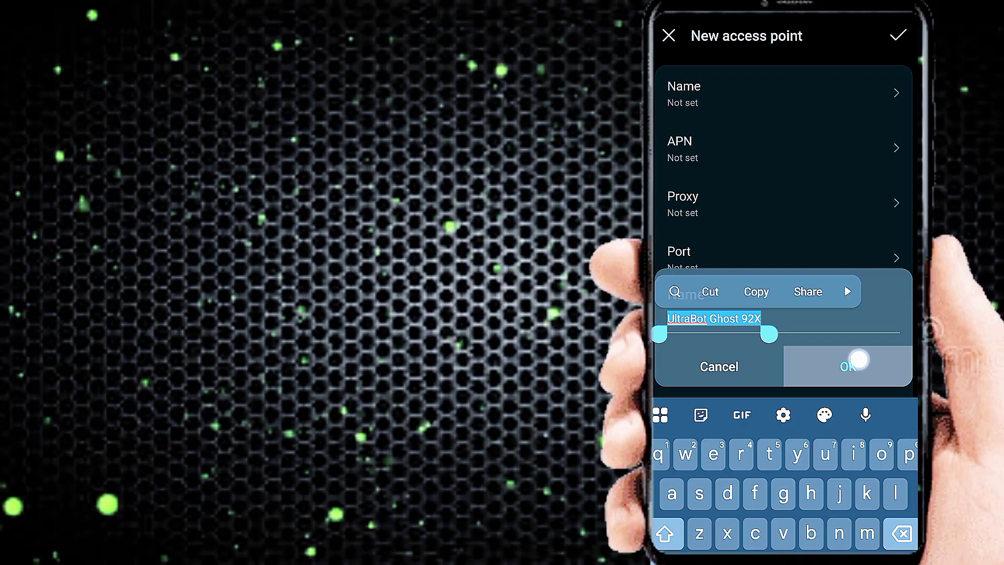
scroll(858, 410, down, 1)
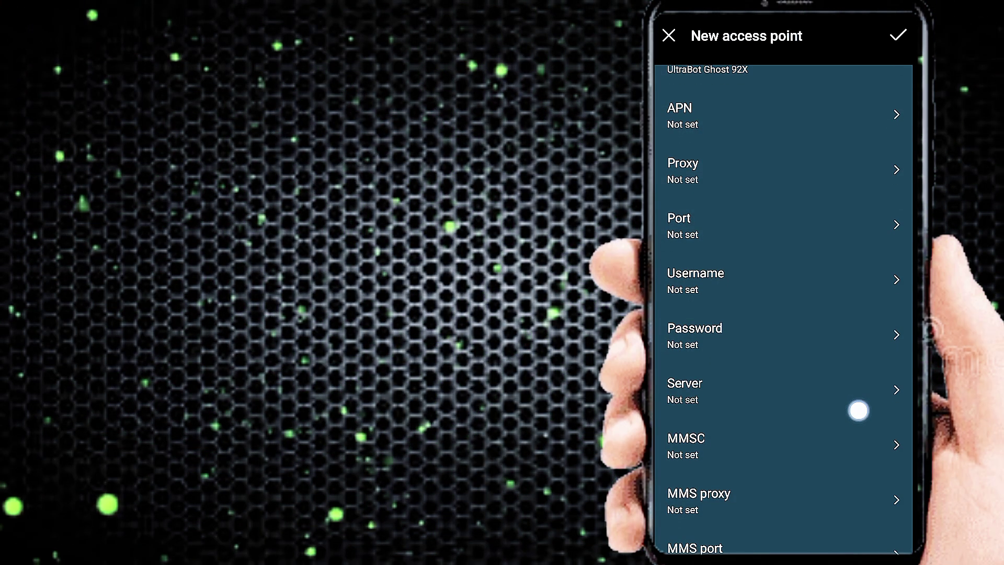
Enter '5gnet' as the APN, fixing a typo, and save it
click(900, 399)
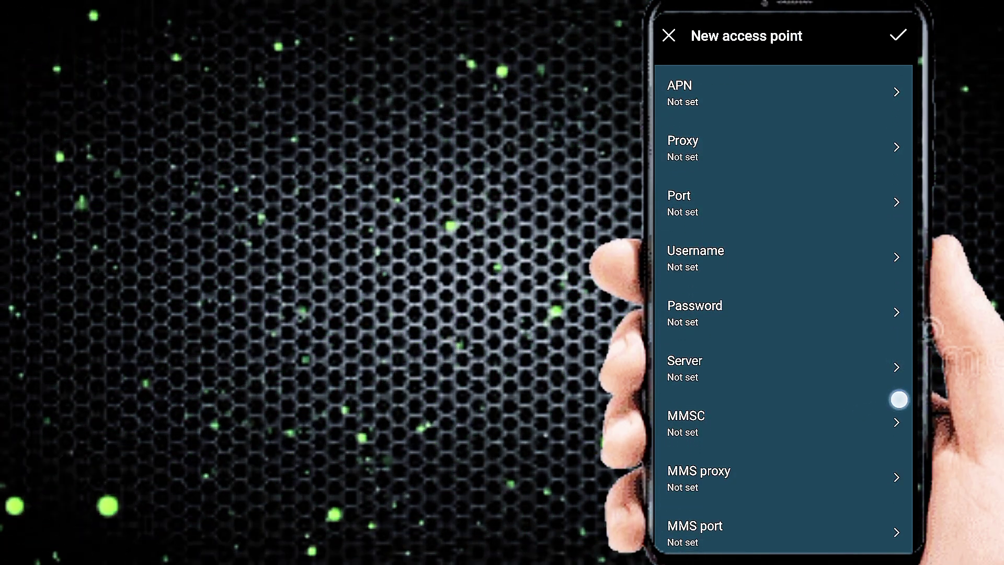
click(683, 87)
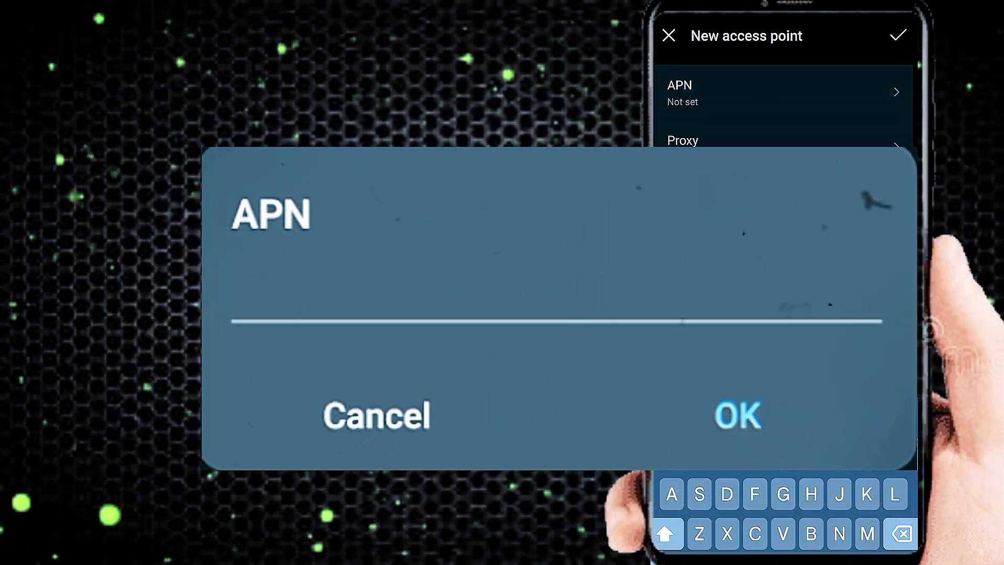
text(5)
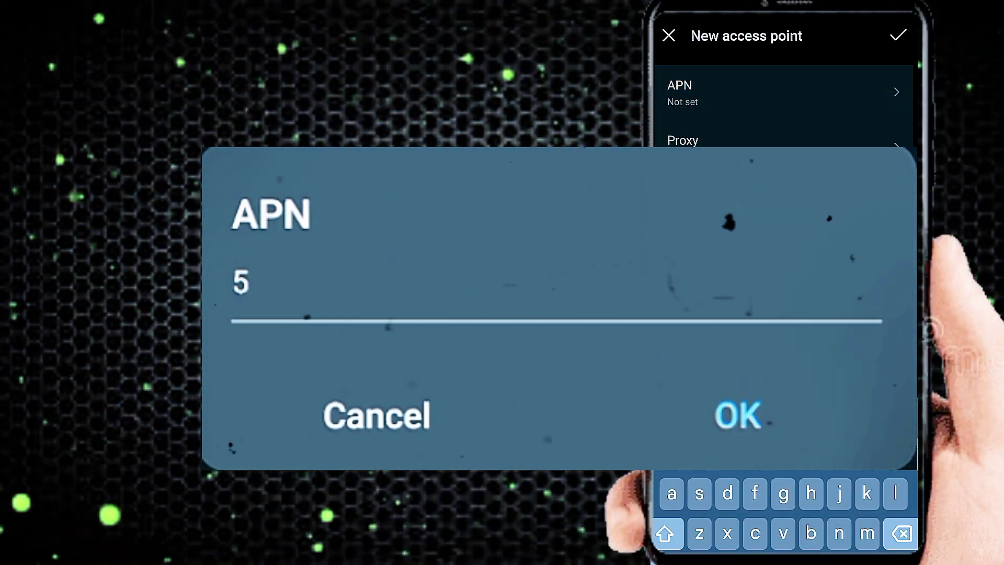
text(gi)
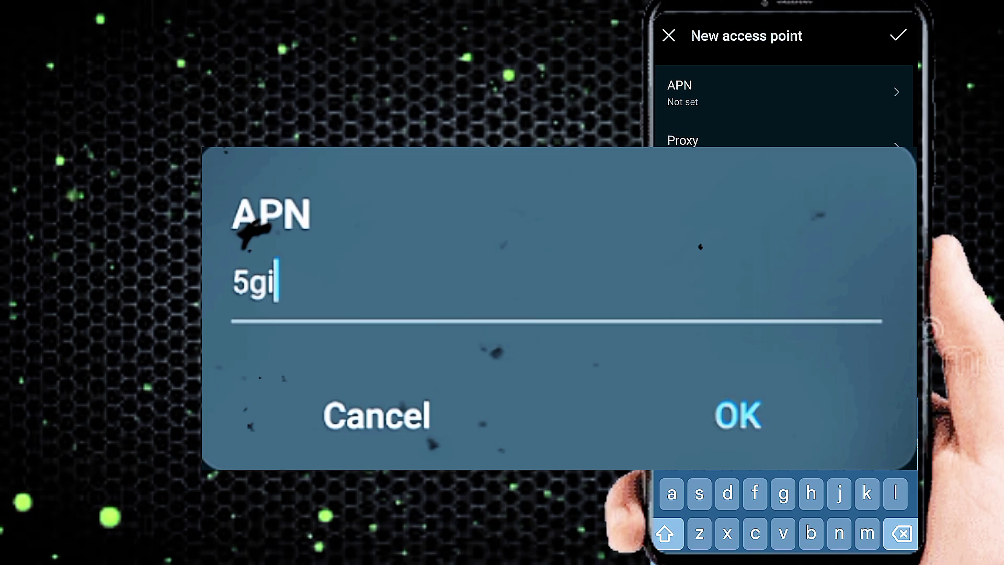
text(n)
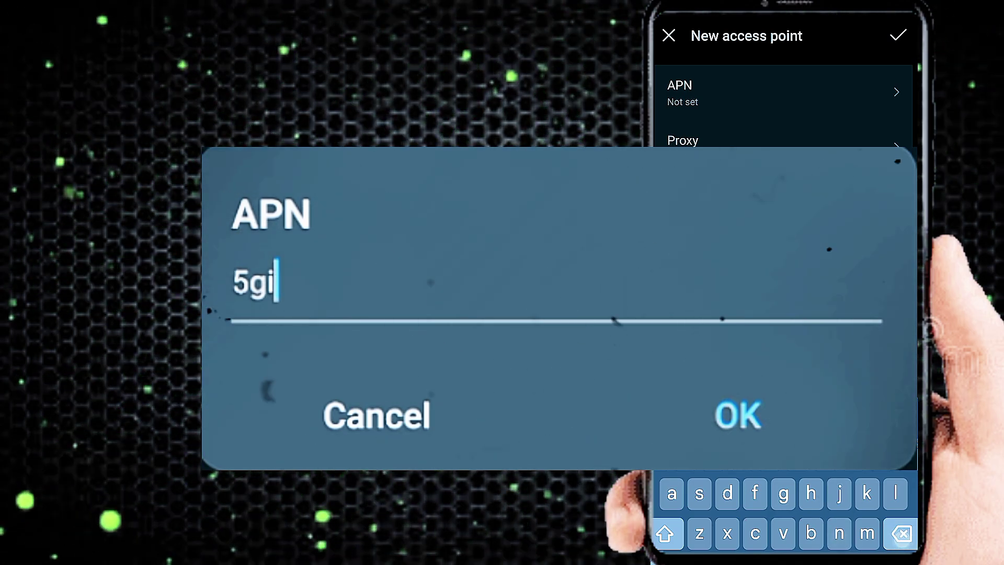
key(BackSpace)
text(net)
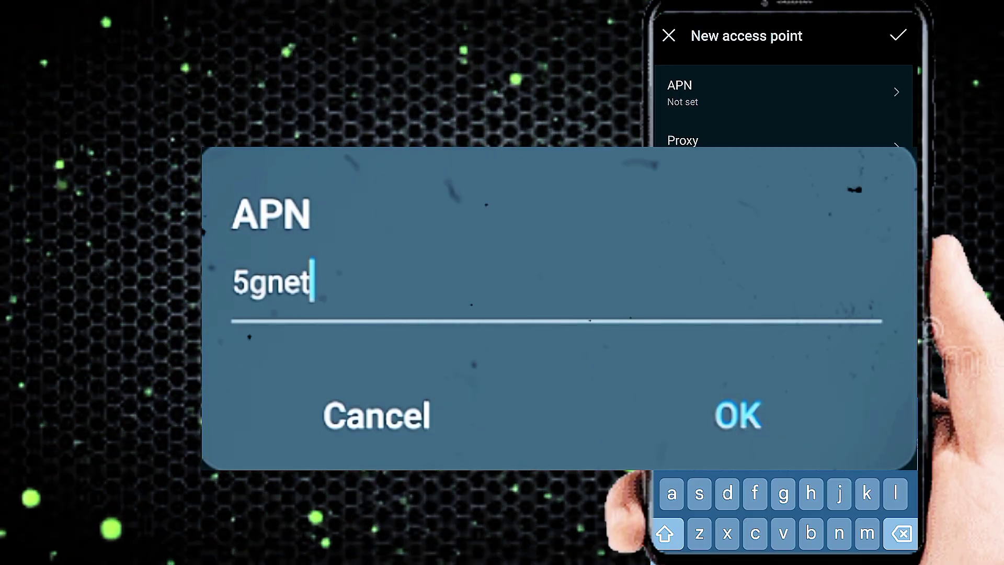
double_click(269, 284)
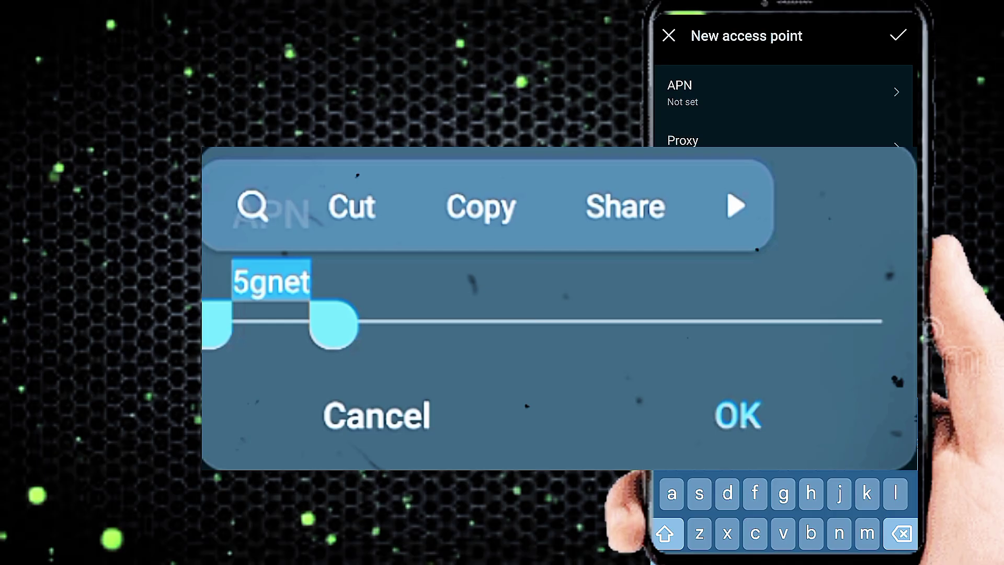
click(753, 420)
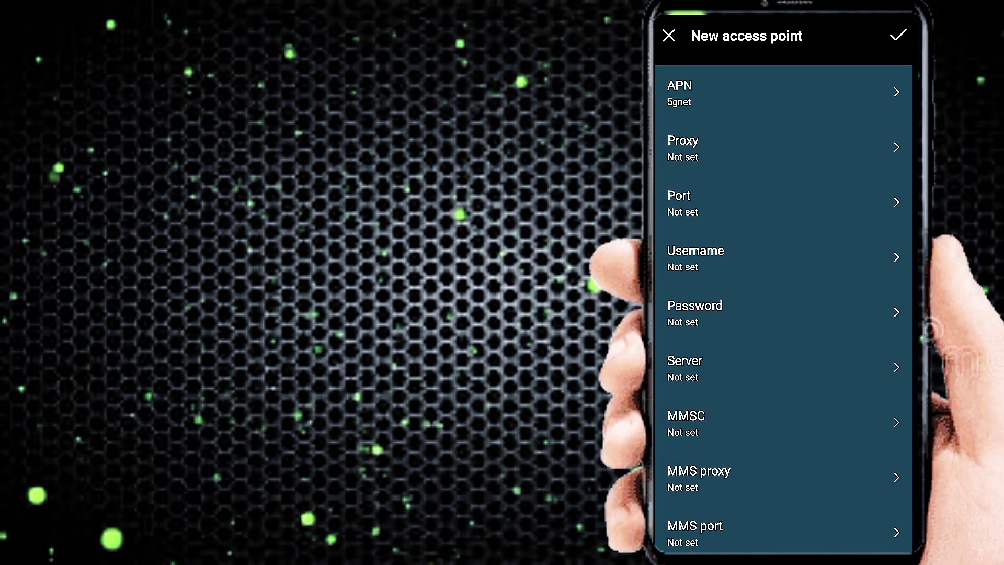
scroll(859, 406, down, 2)
scroll(863, 381, down, 1)
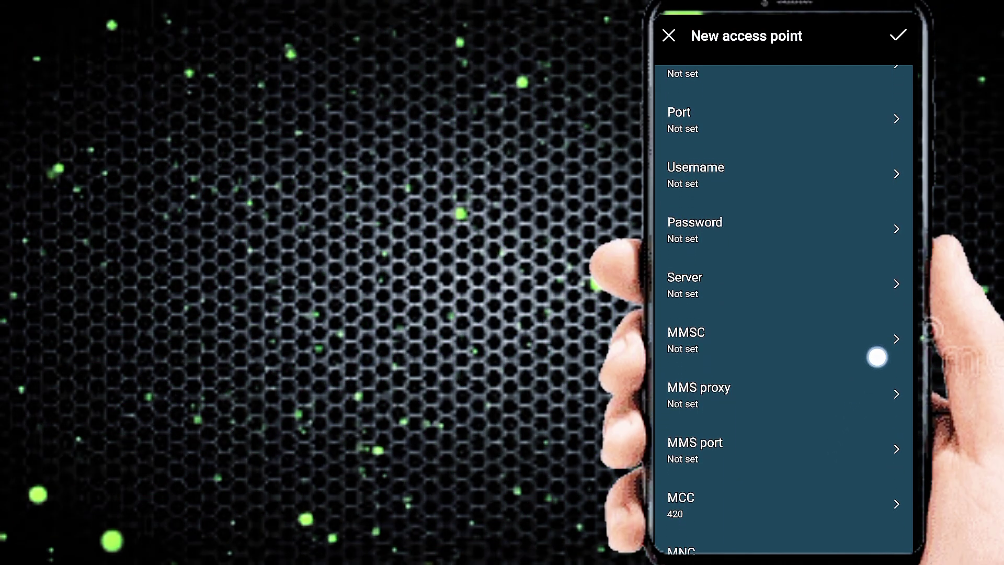
scroll(877, 358, down, 1)
scroll(874, 337, down, 1)
scroll(881, 322, down, 1)
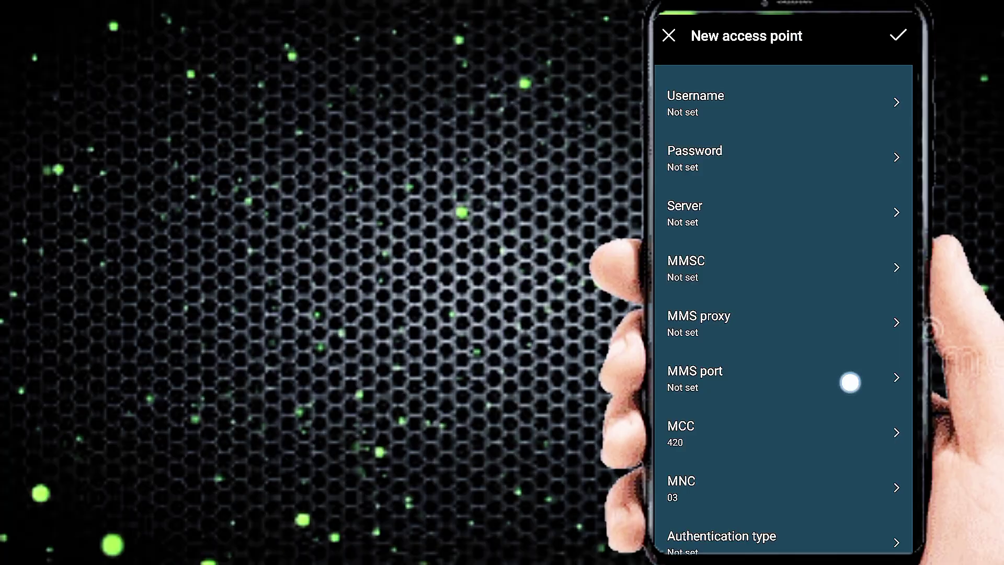
scroll(850, 382, down, 1)
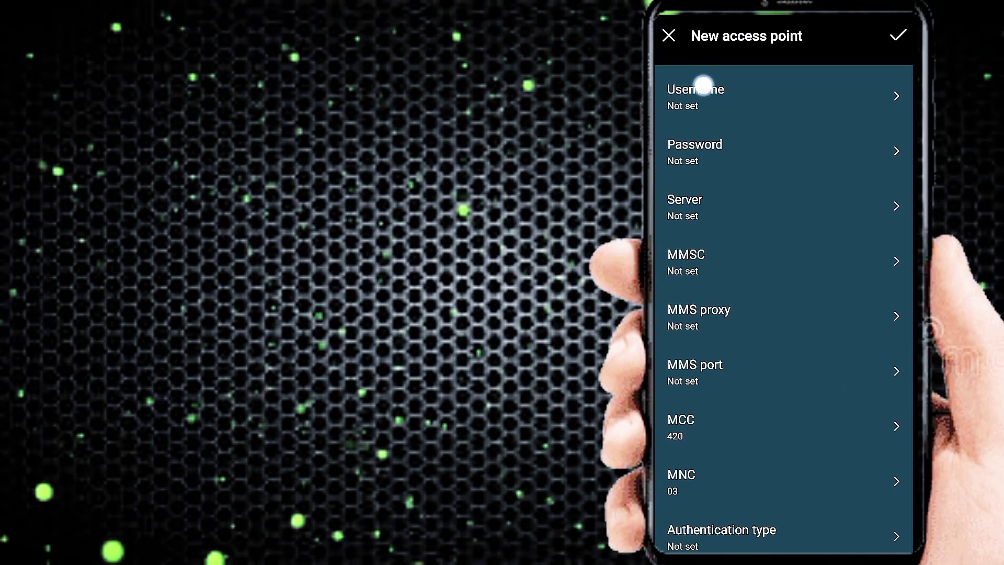
click(703, 85)
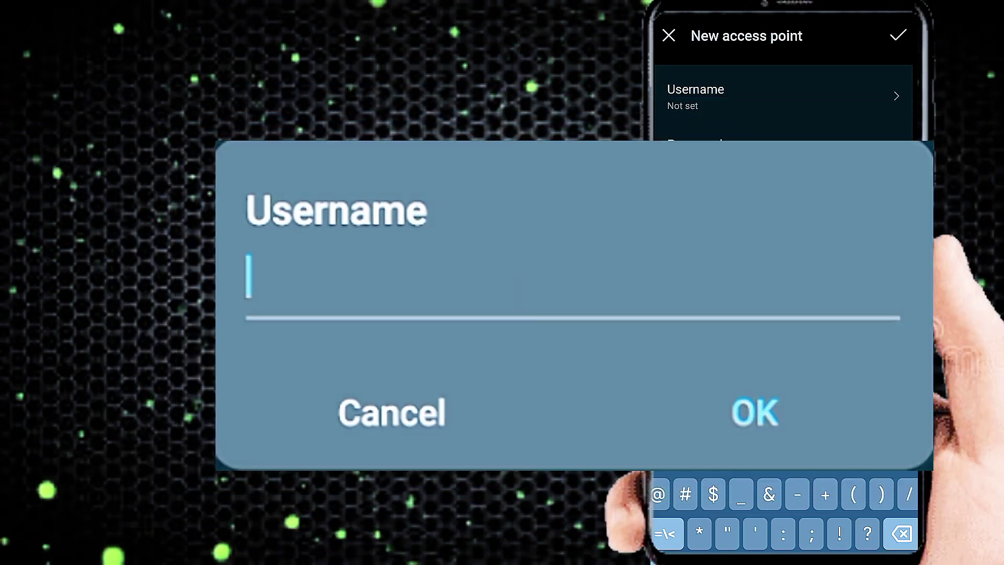
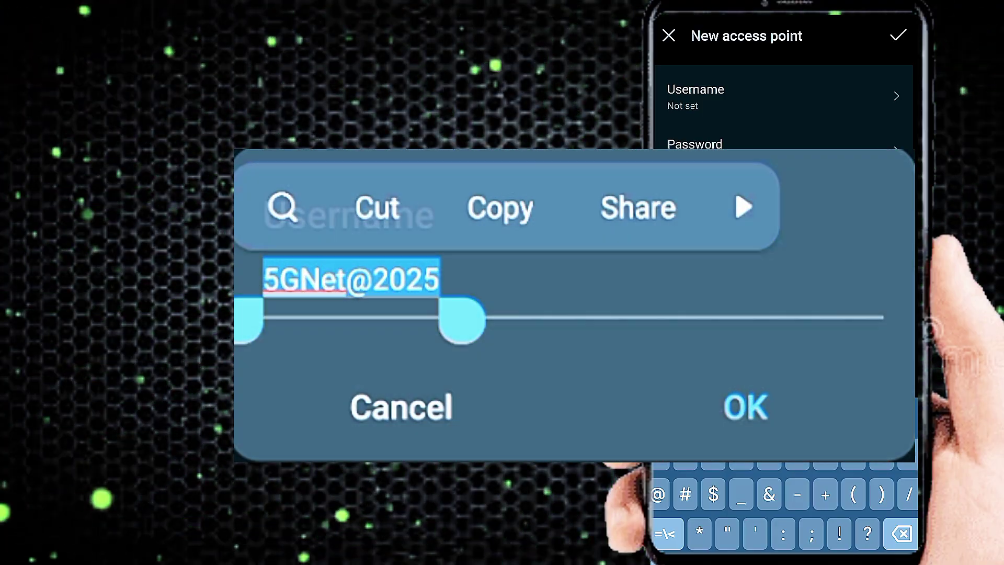
click(738, 408)
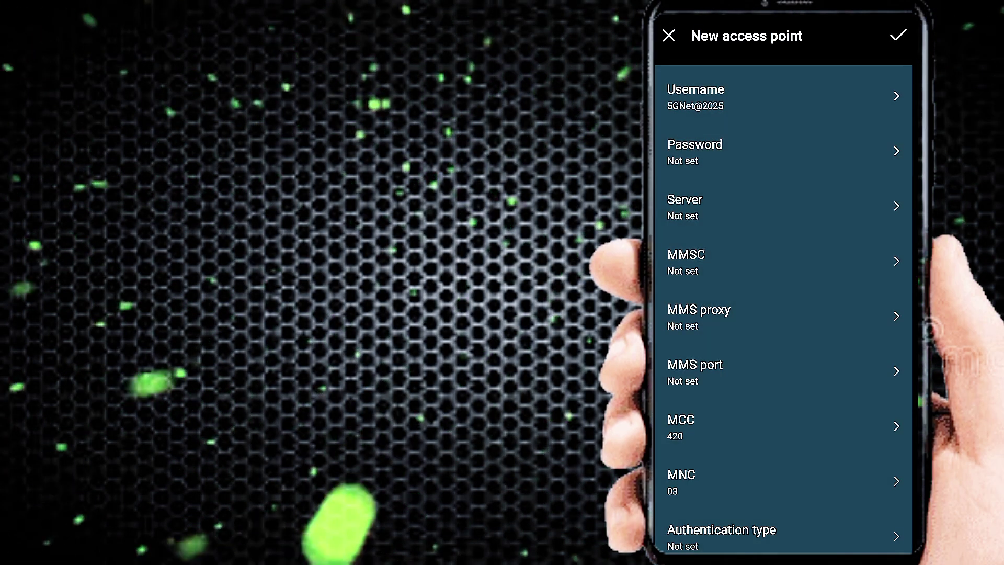
scroll(856, 408, down, 1)
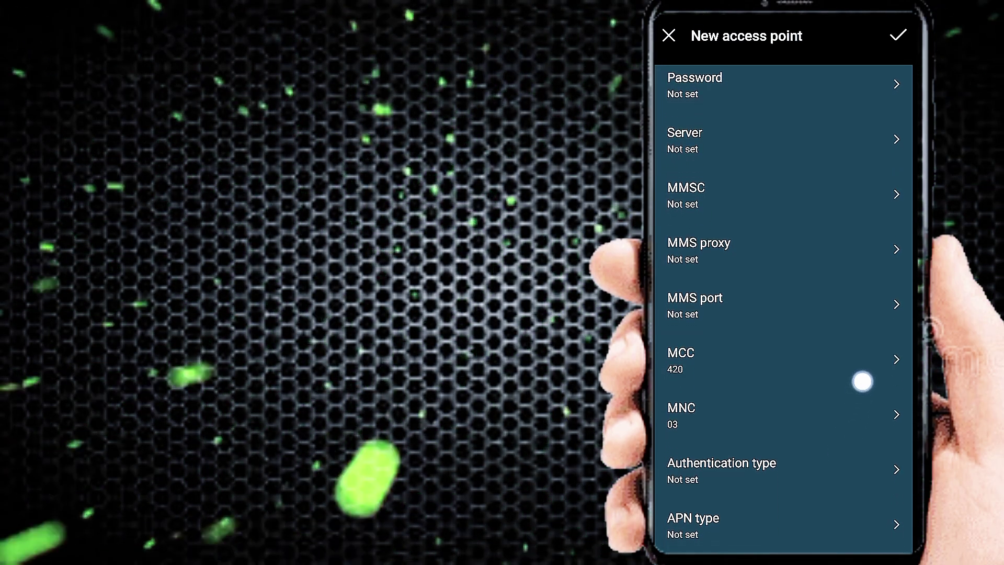
drag(862, 381, 876, 341)
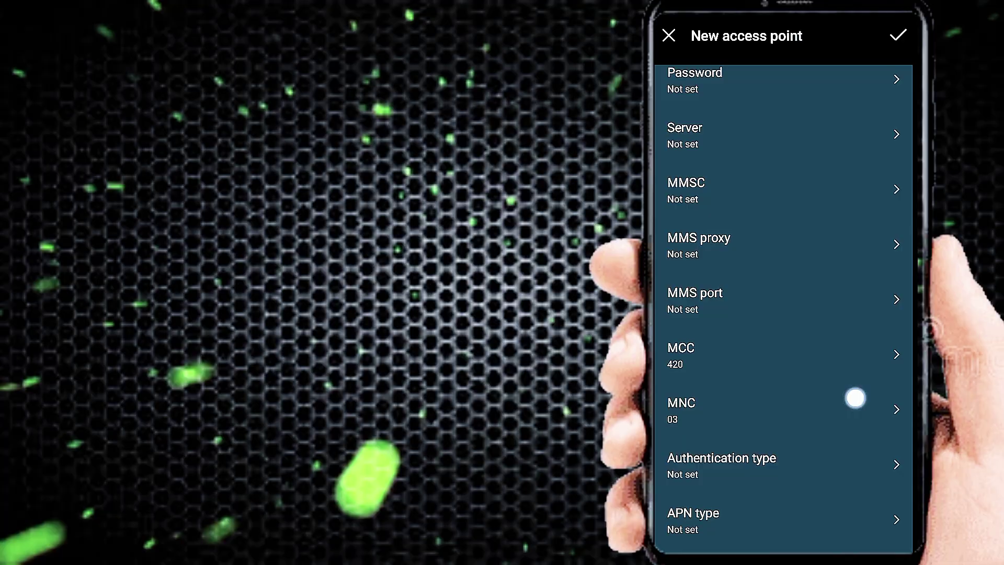
drag(856, 398, 866, 372)
click(684, 83)
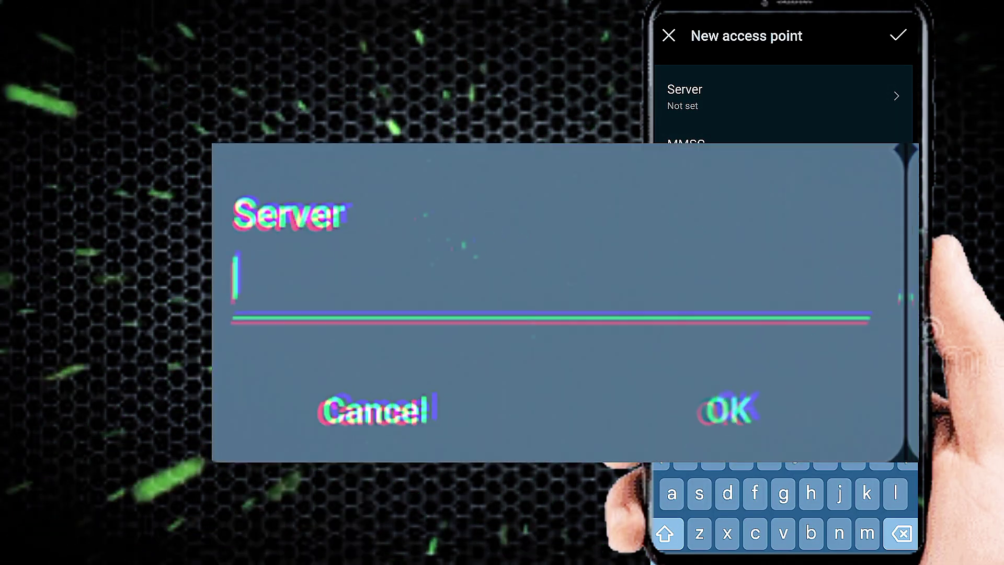
text(www)
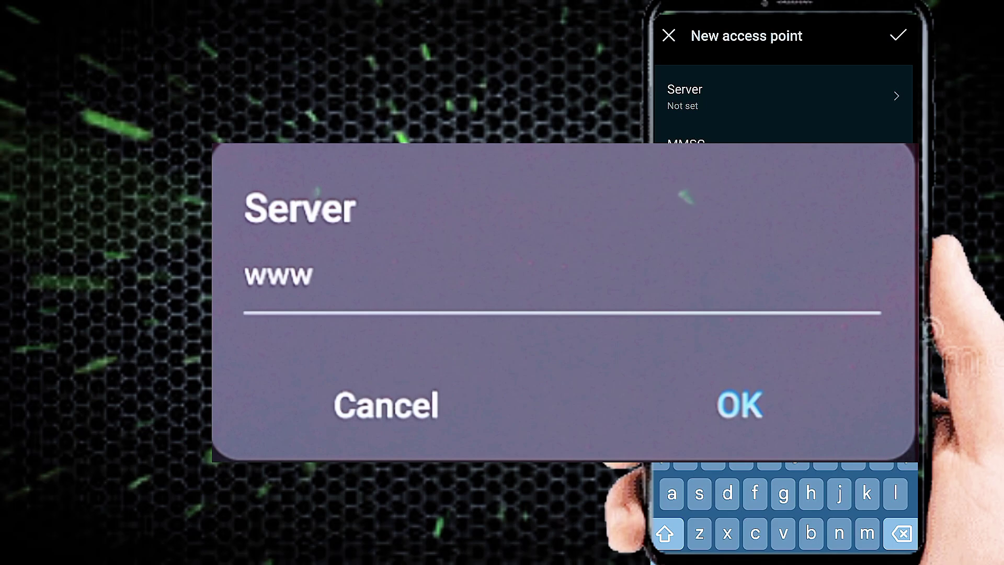
text(.)
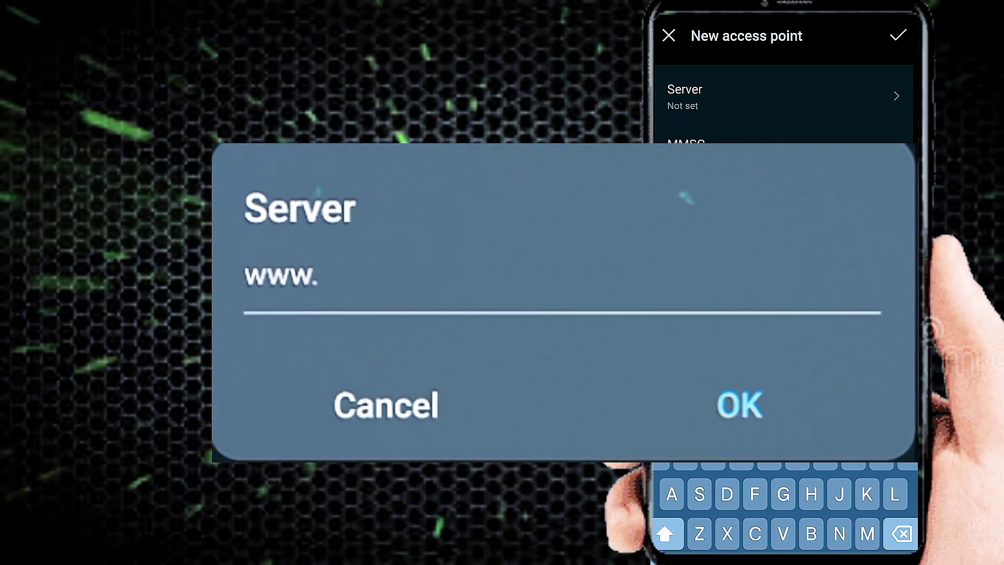
text(G)
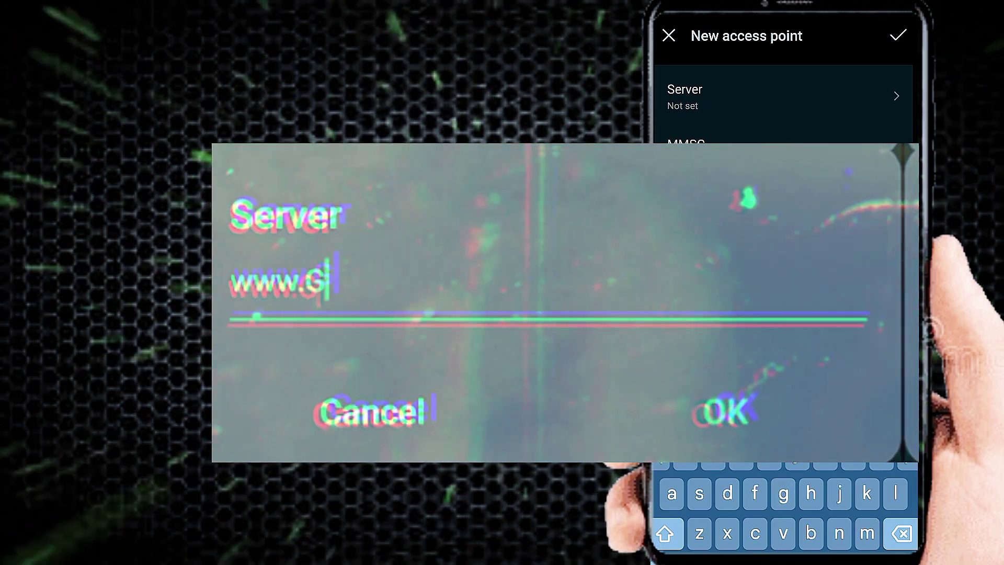
text(oog)
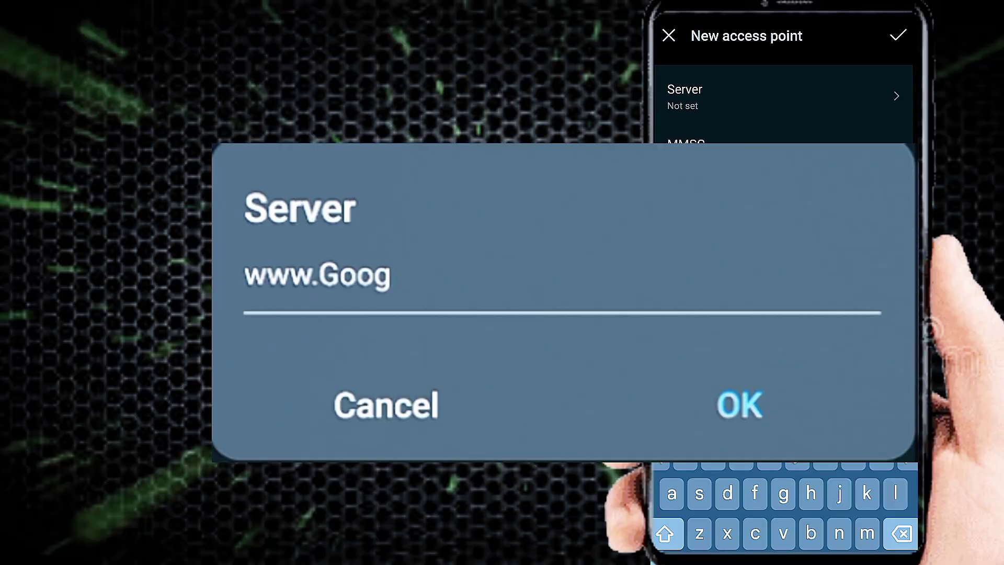
text(le.com)
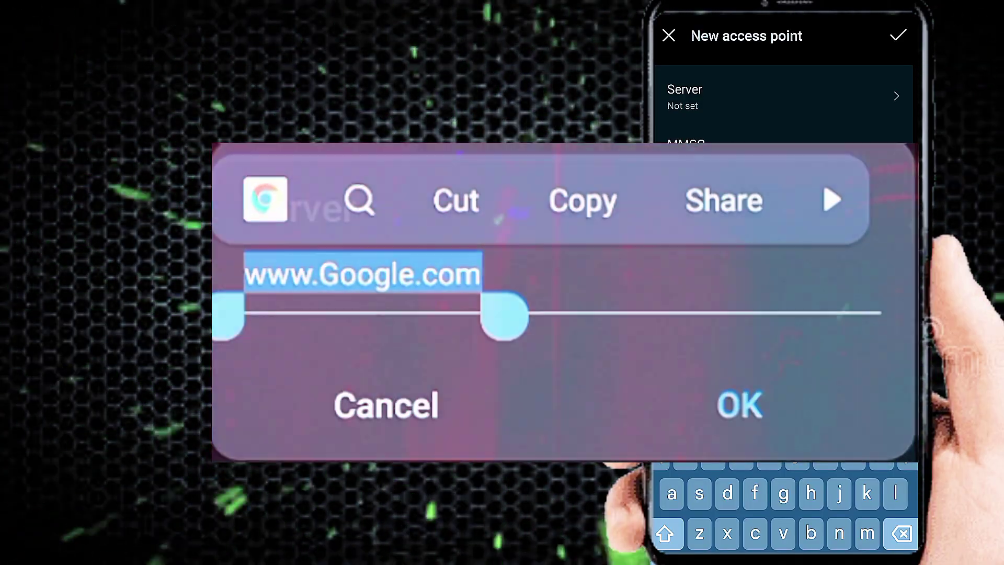
click(770, 386)
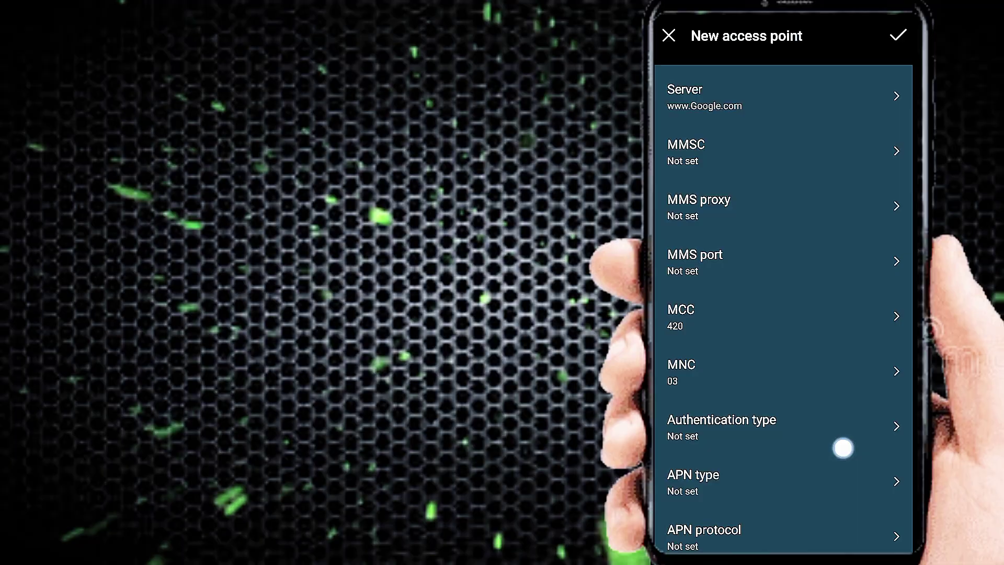
drag(842, 446, 881, 340)
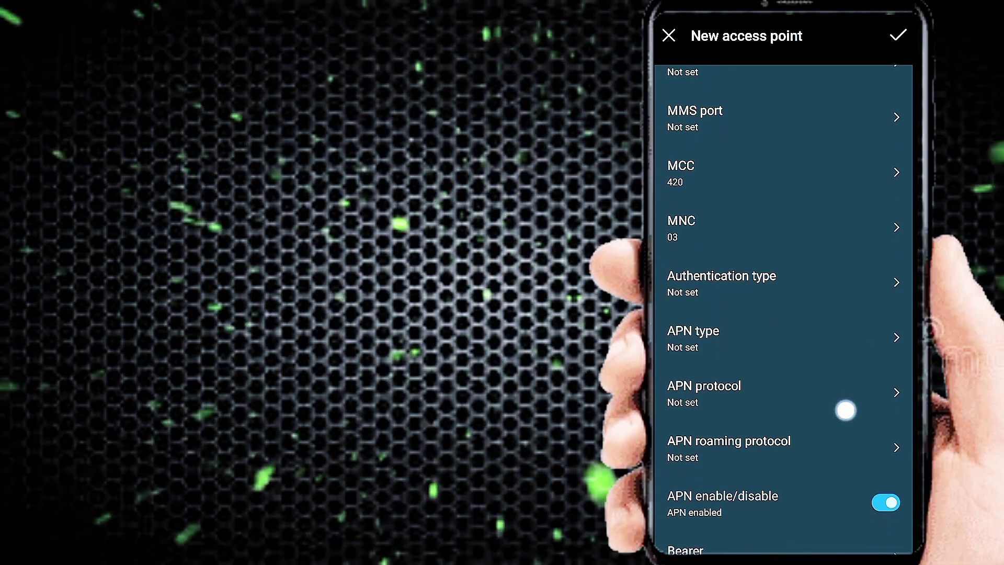
drag(842, 411, 885, 337)
drag(883, 408, 875, 346)
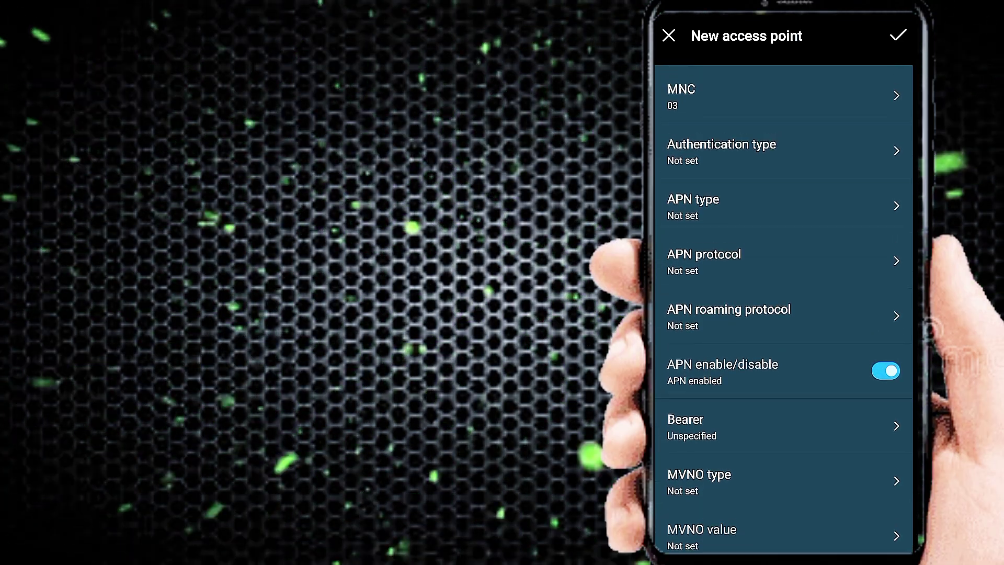
Choose PAP or CHAP authentication and set the APN type to 'default'
click(706, 140)
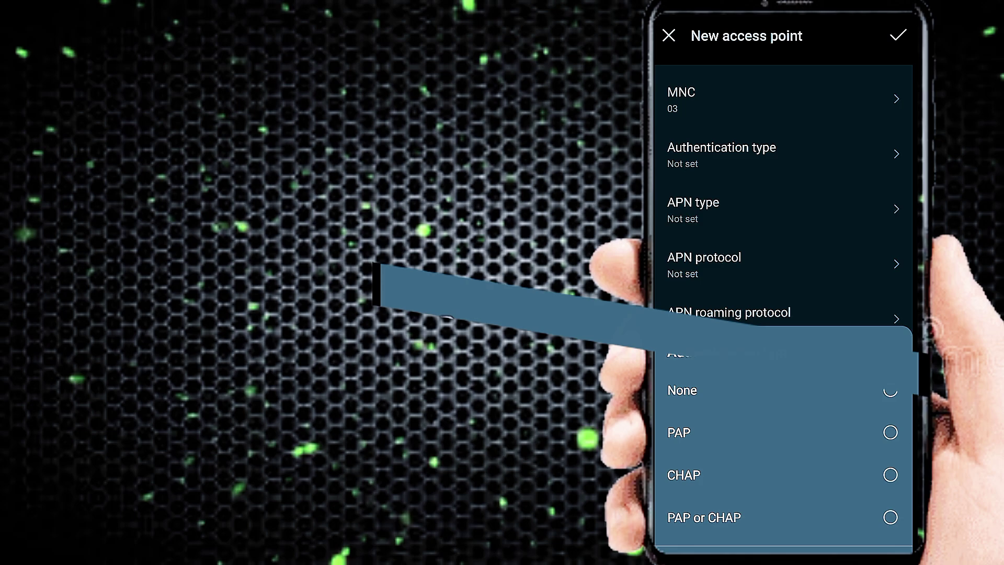
click(812, 522)
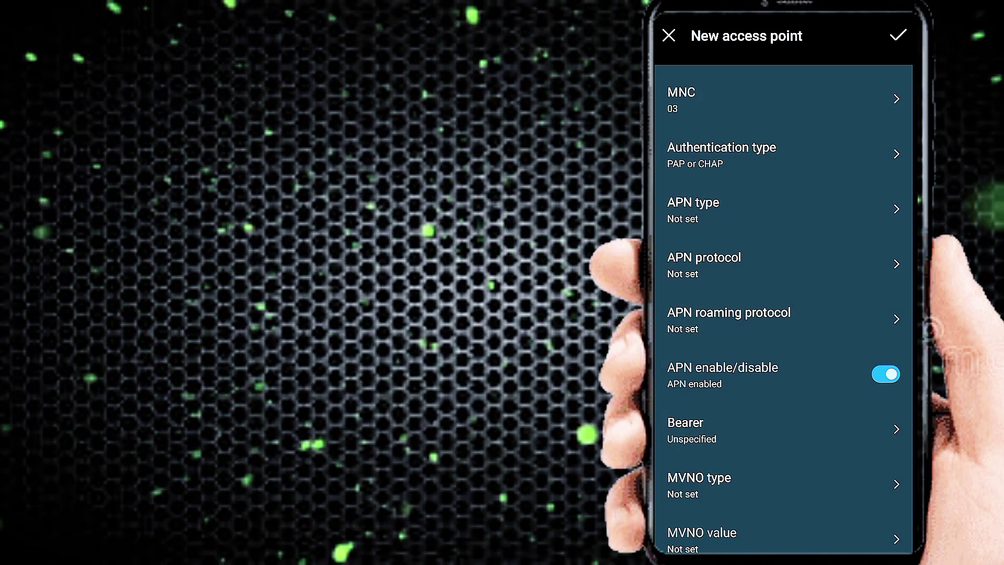
click(696, 196)
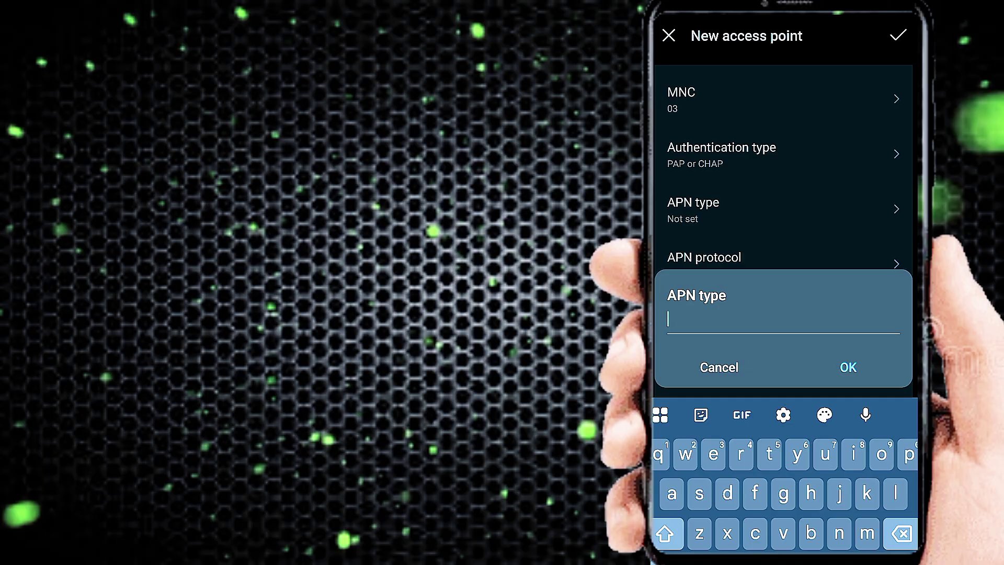
text(def)
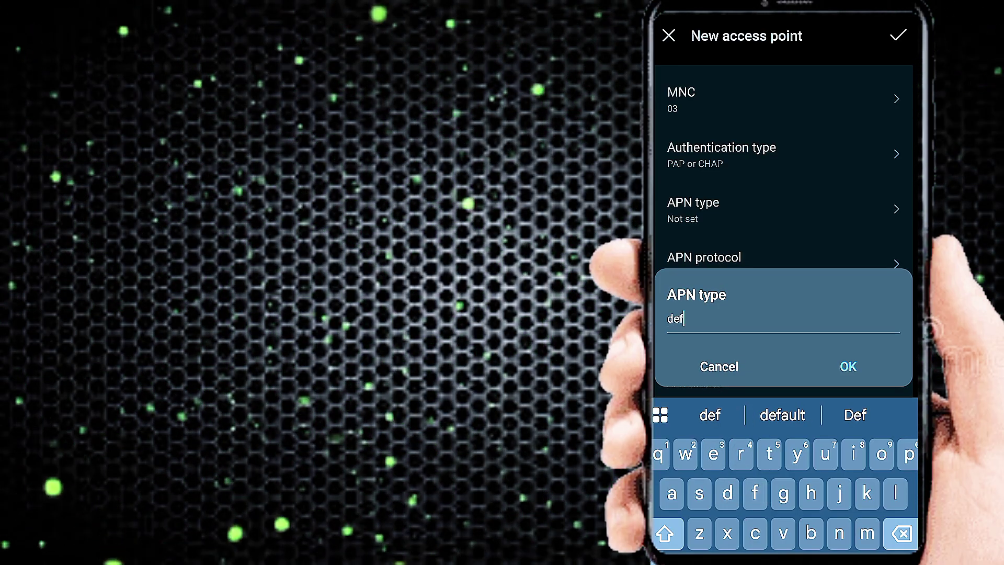
click(783, 415)
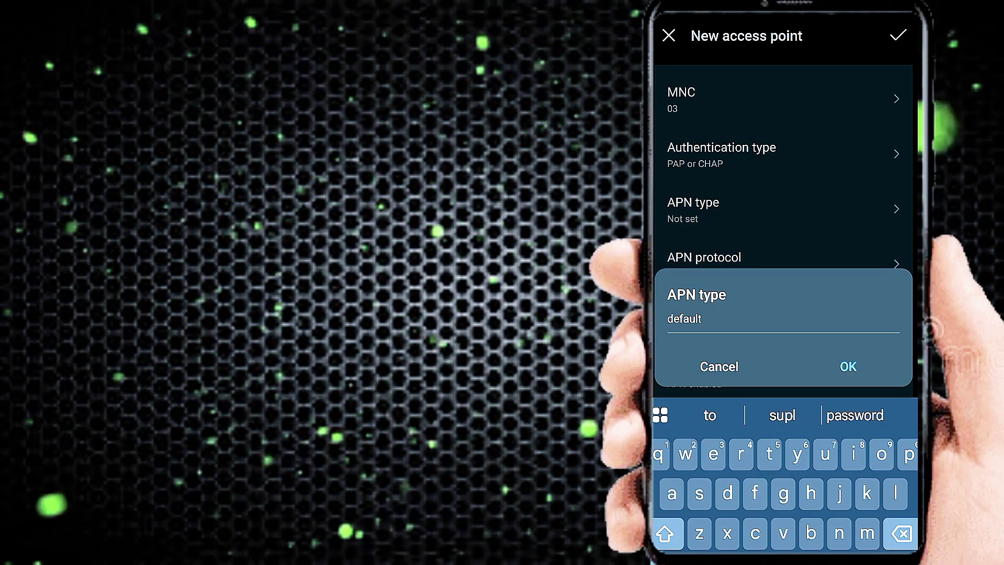
double_click(685, 319)
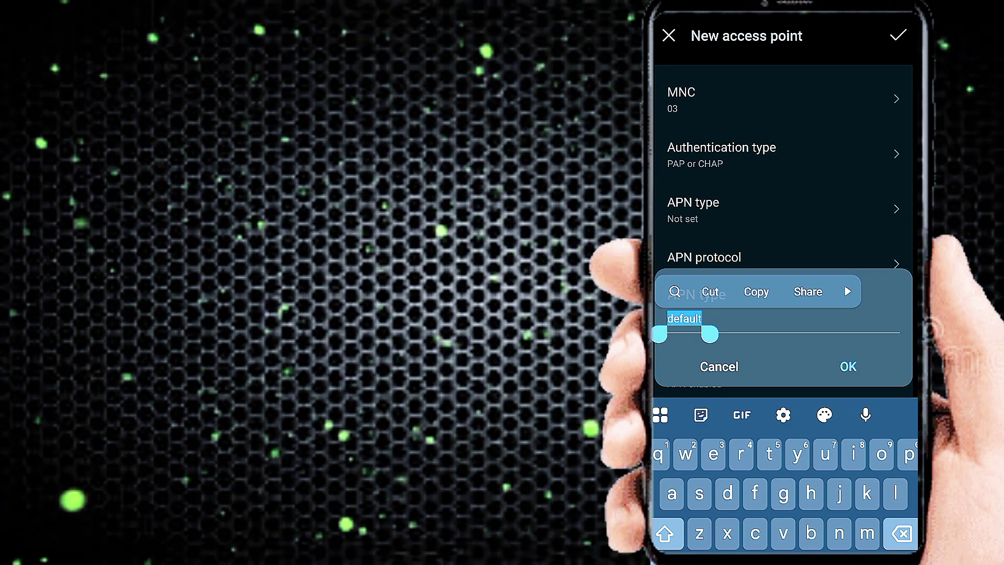
click(851, 363)
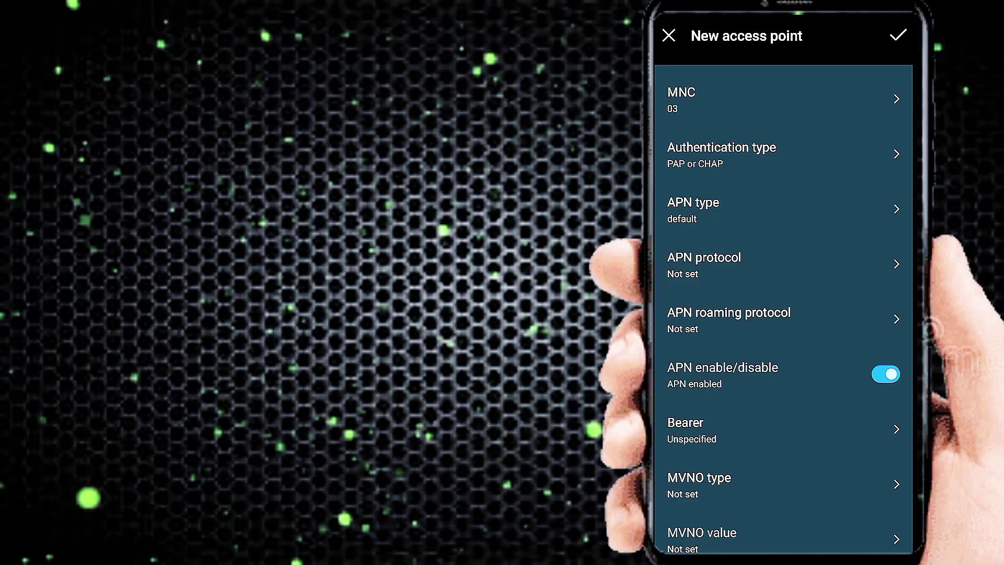
Set the APN protocol to IPv4/IPv6 and bring up the roaming protocol options
click(701, 268)
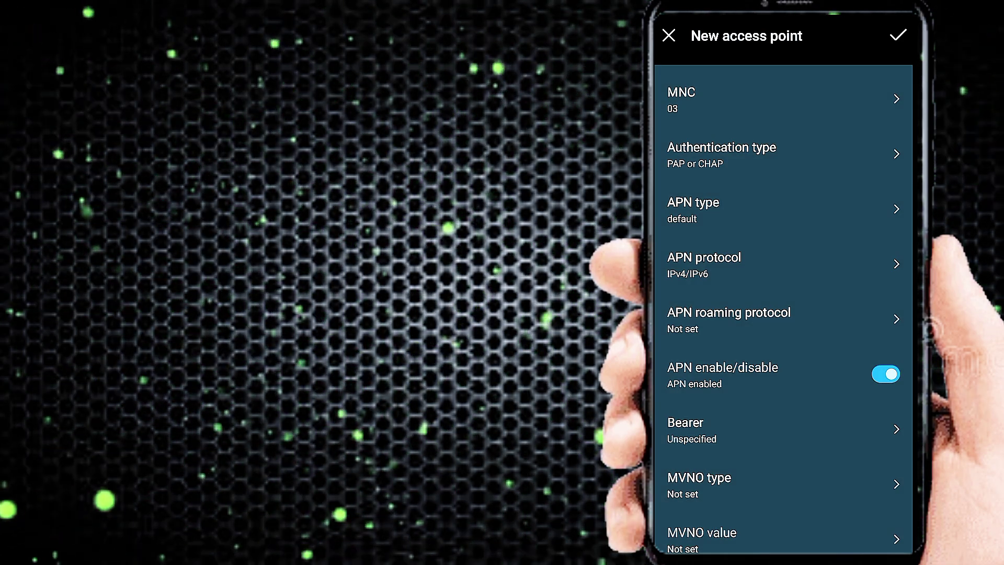
click(701, 314)
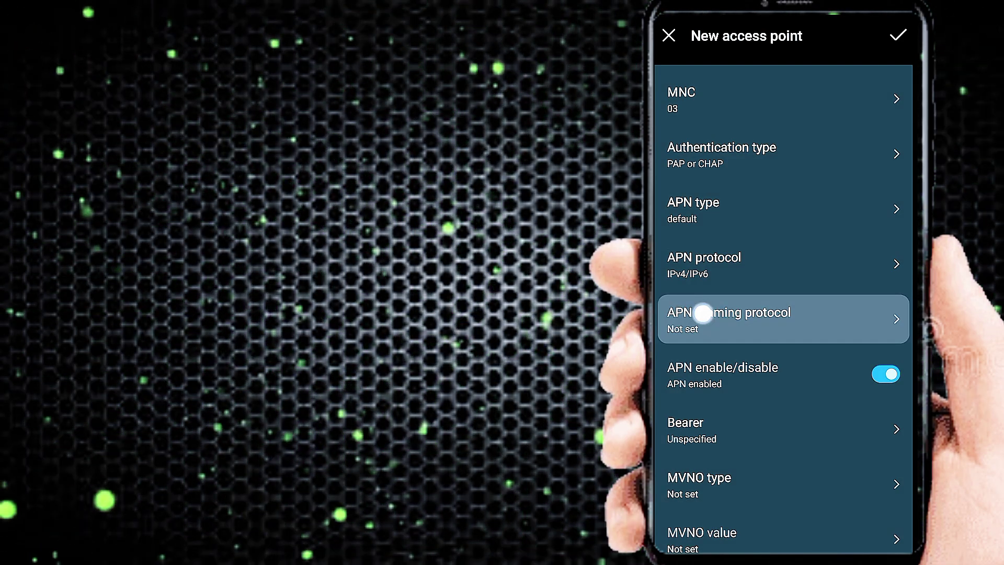